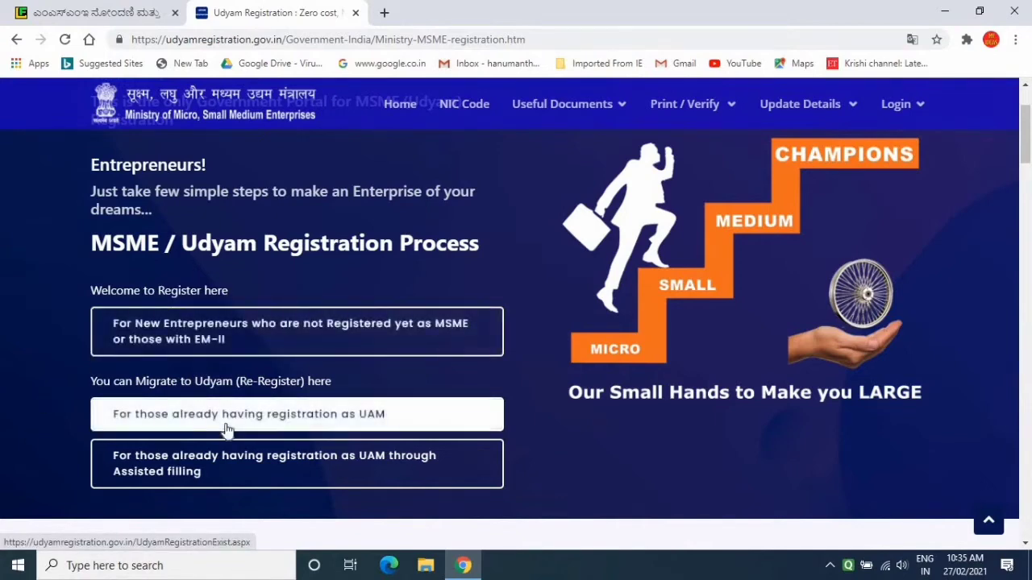
Step: Open the registration form for new entrepreneurs not yet registered as MSME and validate the Aadhaar one-time password
click(392, 416)
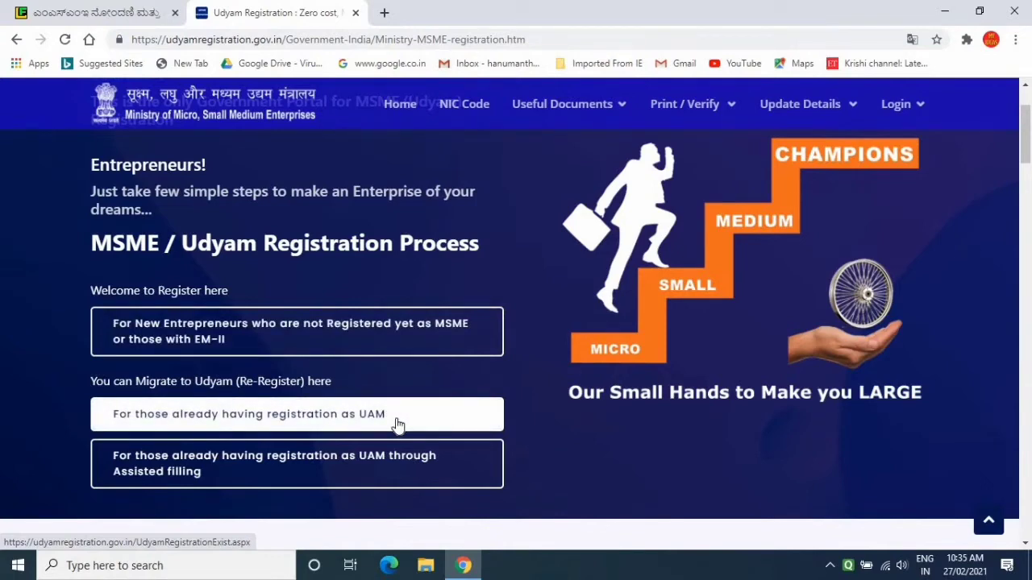
click(328, 336)
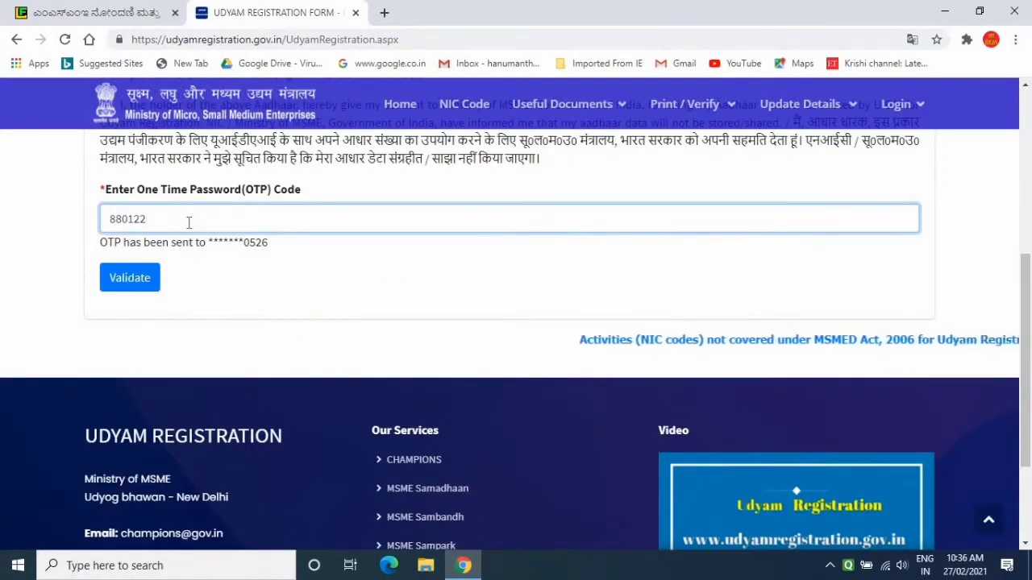
click(141, 290)
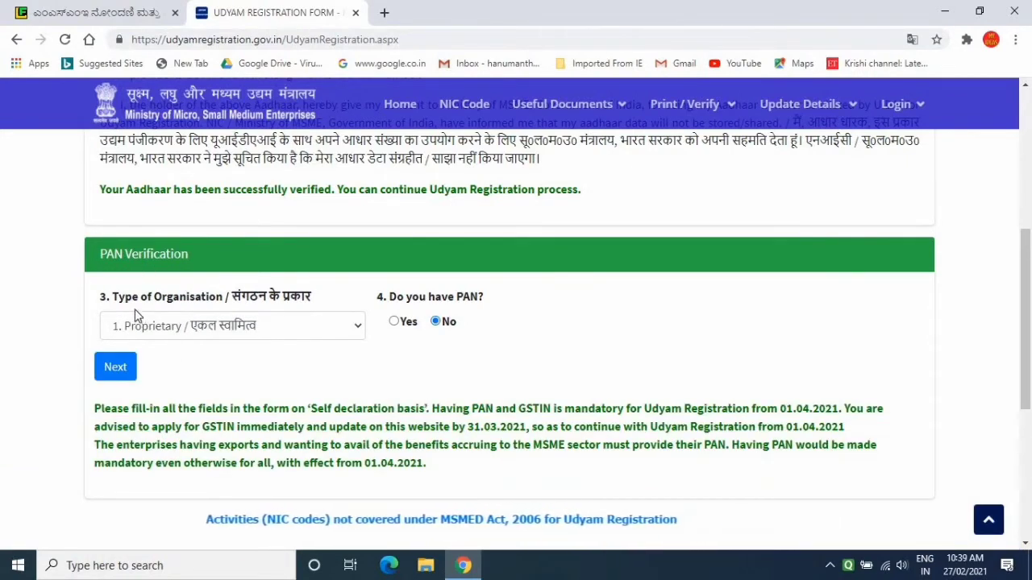
Step: Set the type of organisation to Proprietary and answer Yes to having a PAN
click(185, 328)
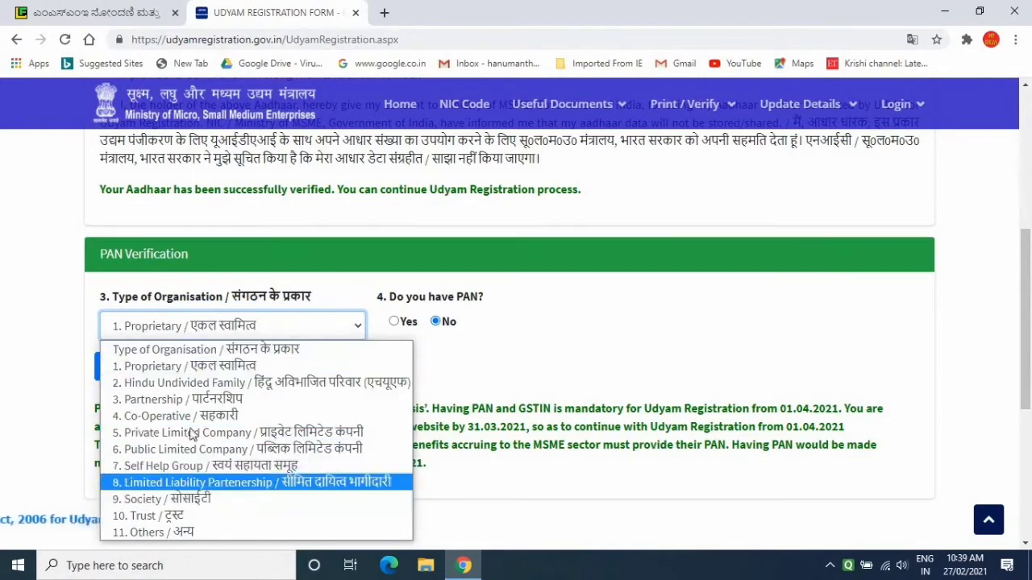
click(190, 368)
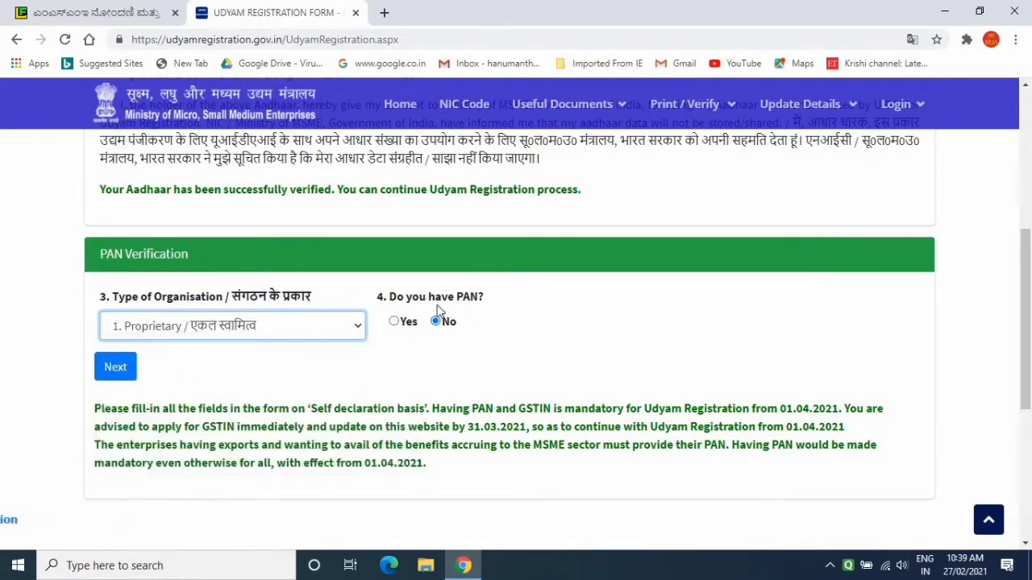
click(395, 324)
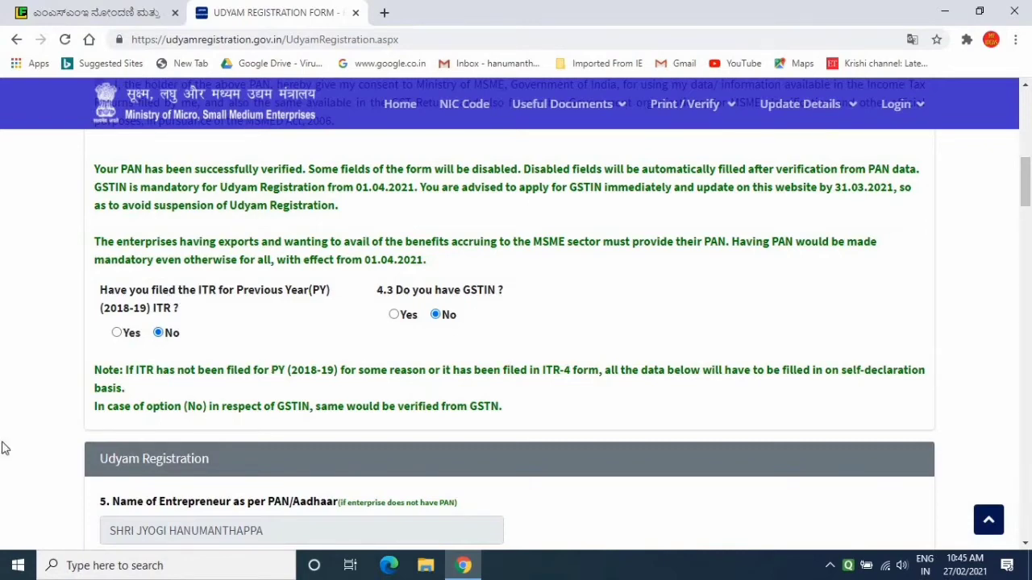
Step: Set the entrepreneur's social category to SC, gender to Male and Specially Abled to No
scroll(12, 447, down, 3)
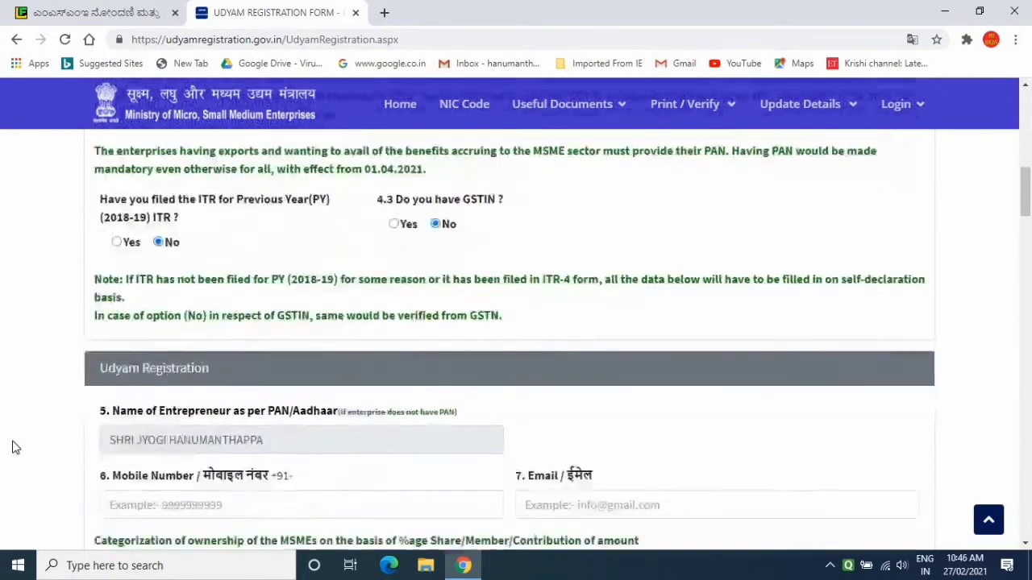
scroll(12, 447, down, 1)
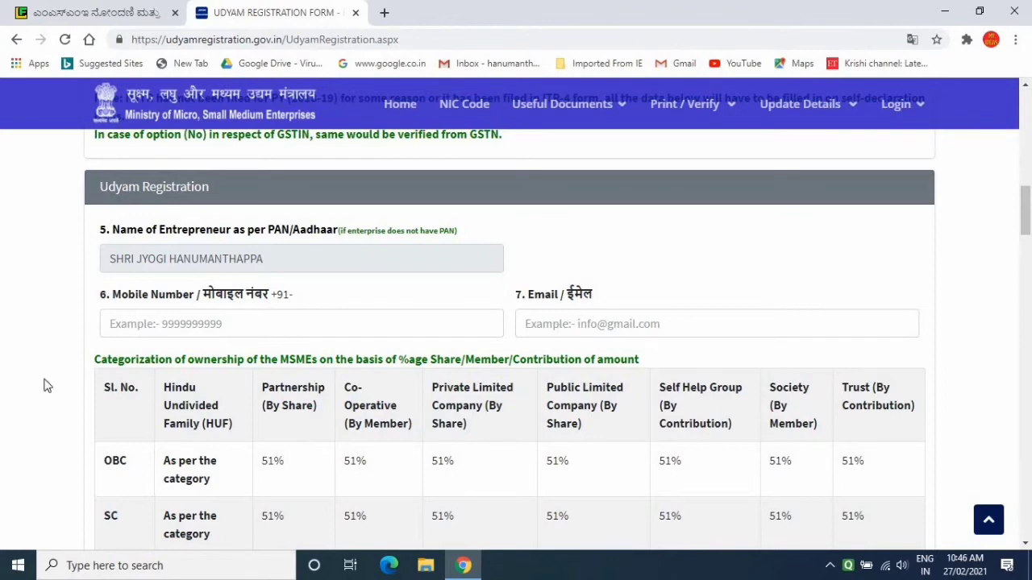
scroll(68, 350, down, 1)
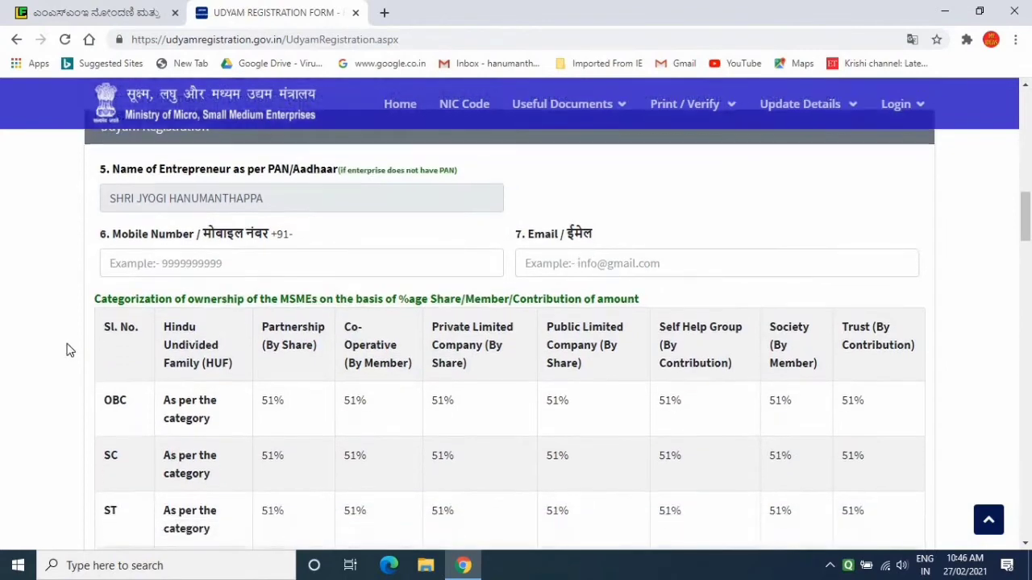
scroll(68, 350, down, 2)
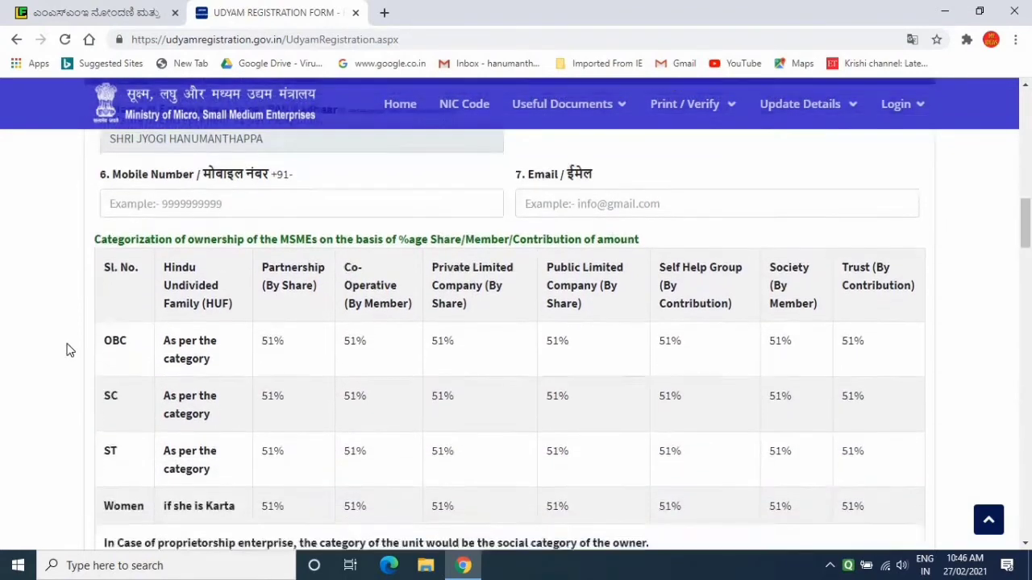
scroll(69, 350, down, 1)
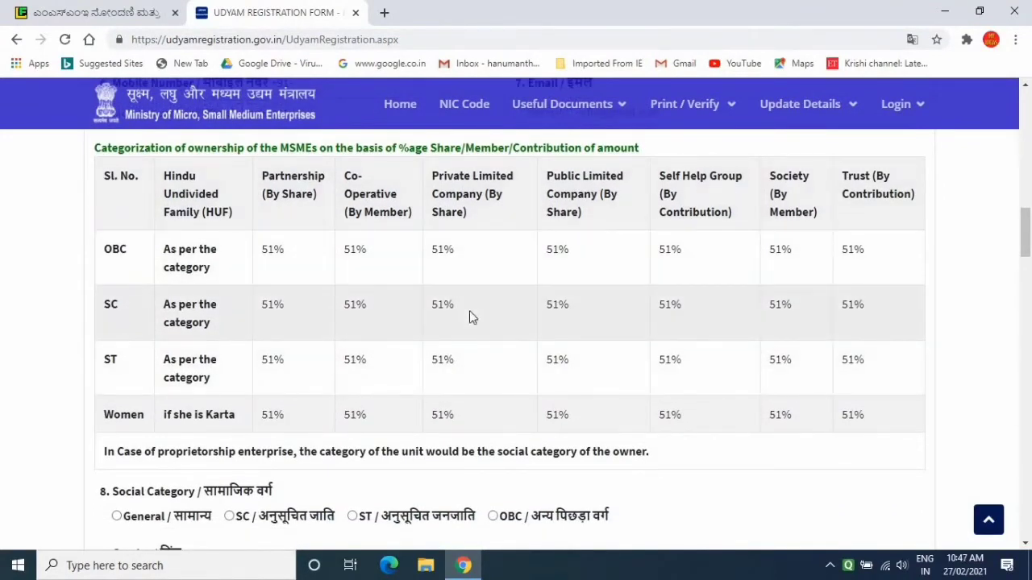
scroll(470, 317, down, 1)
scroll(470, 317, down, 1)
scroll(471, 316, down, 2)
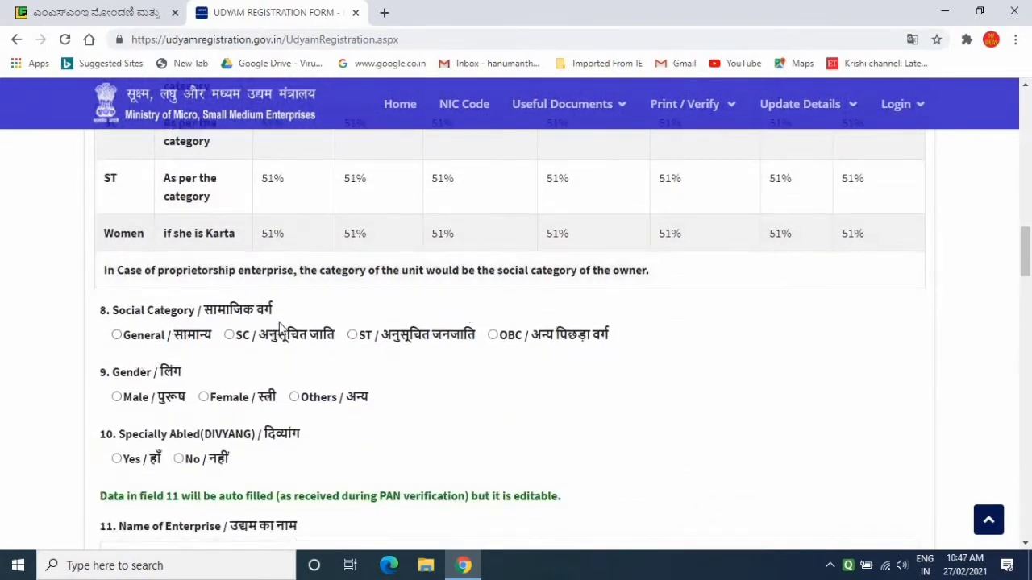
click(239, 342)
click(118, 398)
click(179, 460)
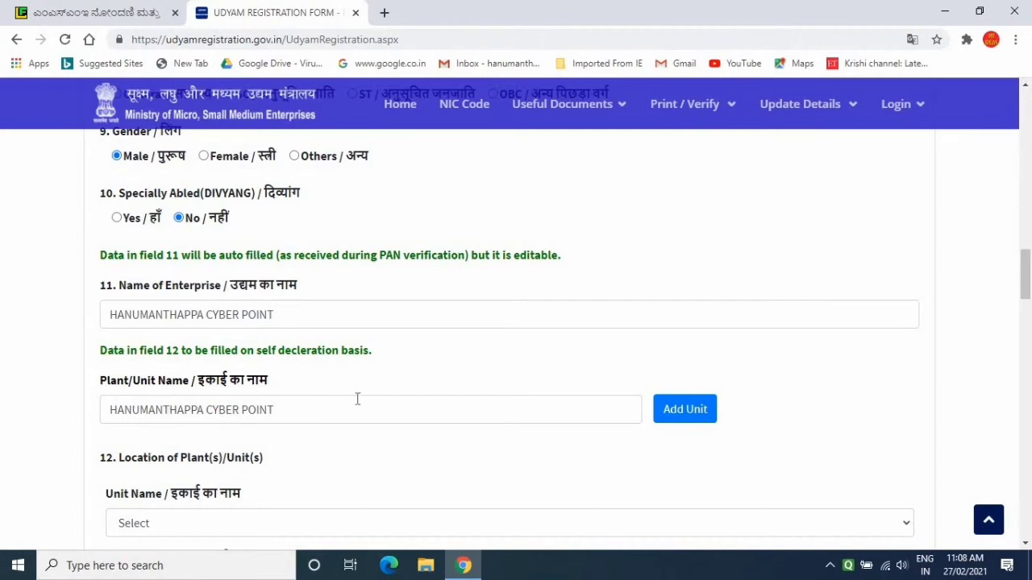
Step: Add the entered plant unit to the unit list and select it as the unit name for the plant location
click(700, 426)
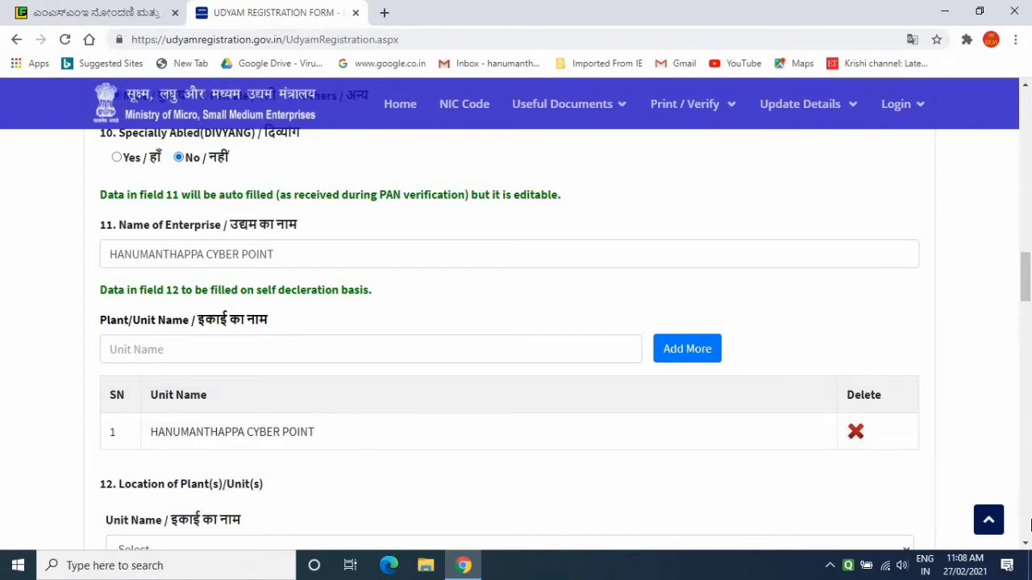
scroll(1026, 546, down, 3)
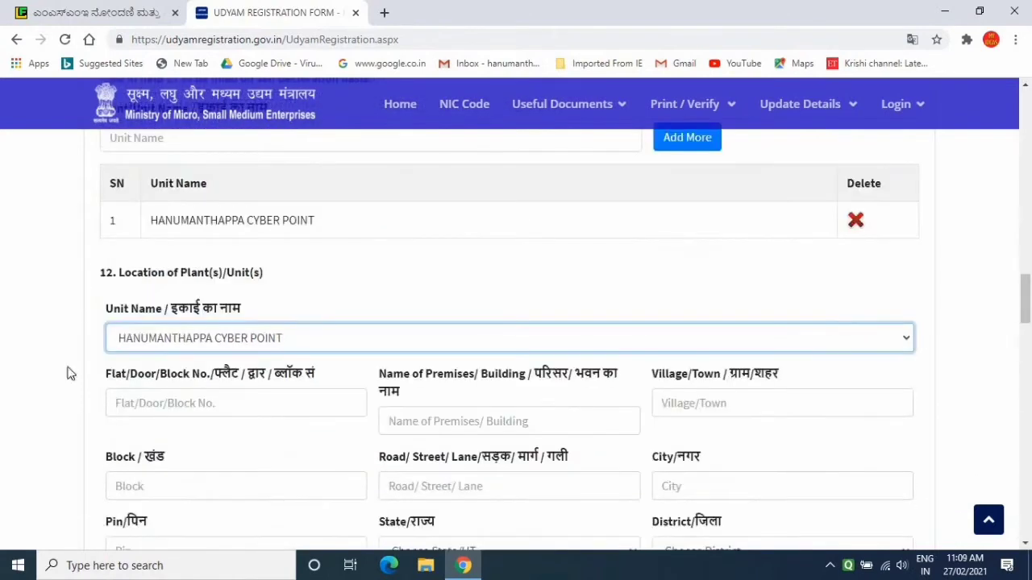
click(293, 342)
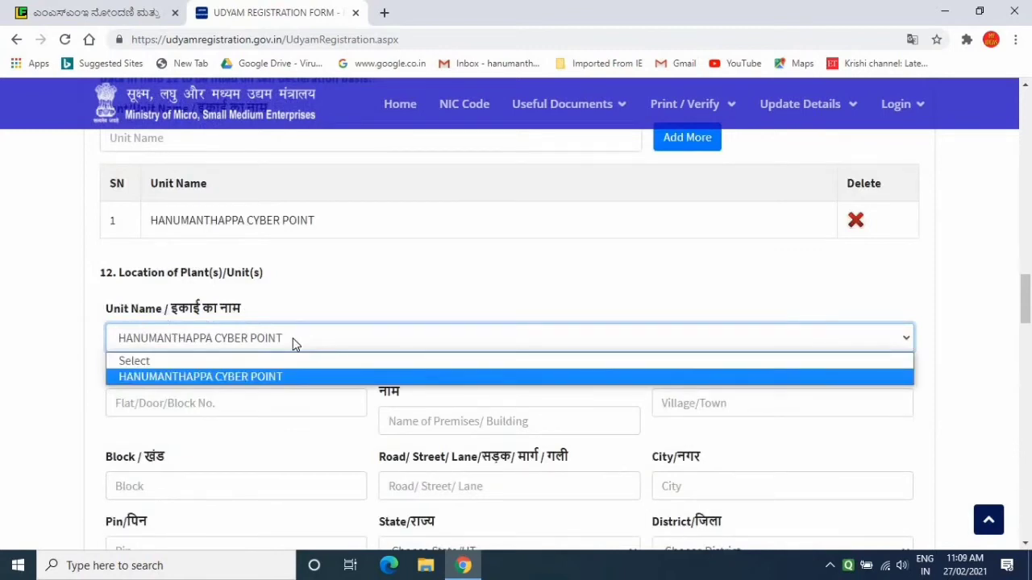
click(239, 383)
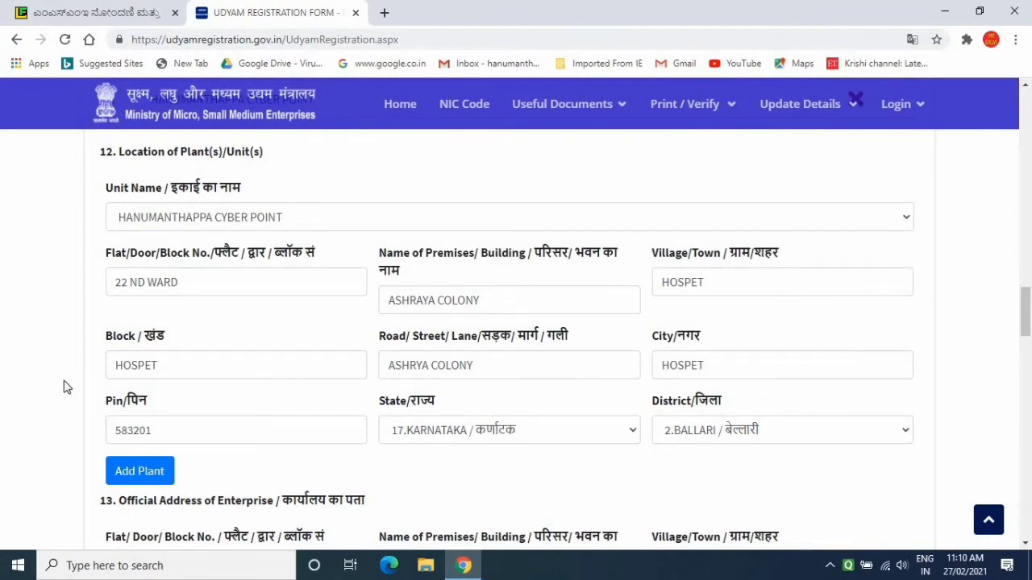
Step: Add the filled-in address as the unit's plant location
scroll(65, 387, down, 1)
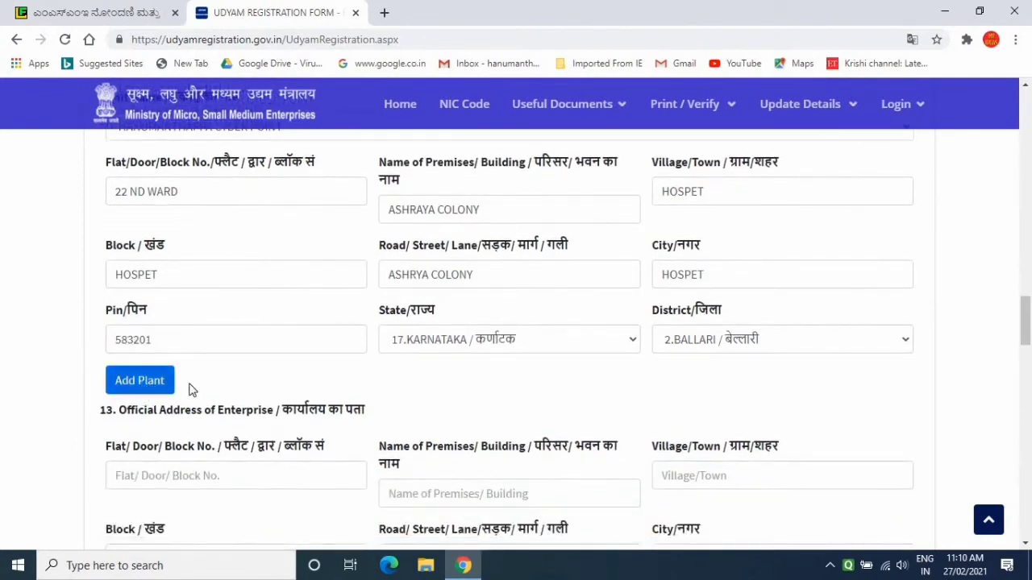
click(129, 387)
scroll(58, 378, down, 1)
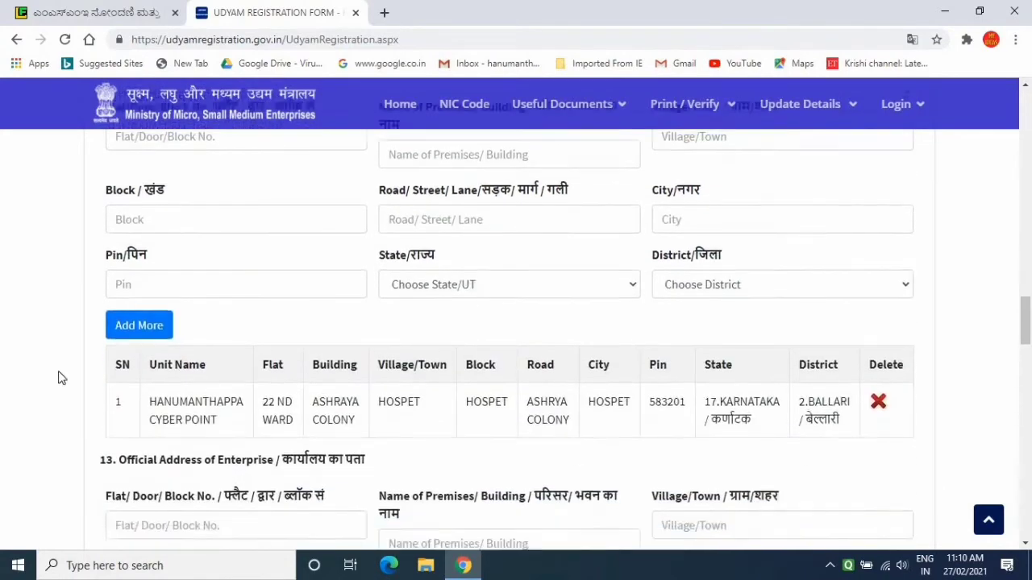
Step: Review the plant unit and location entries, then the official address, enterprise status and bank details sections of the form
scroll(58, 378, up, 2)
scroll(58, 378, up, 2)
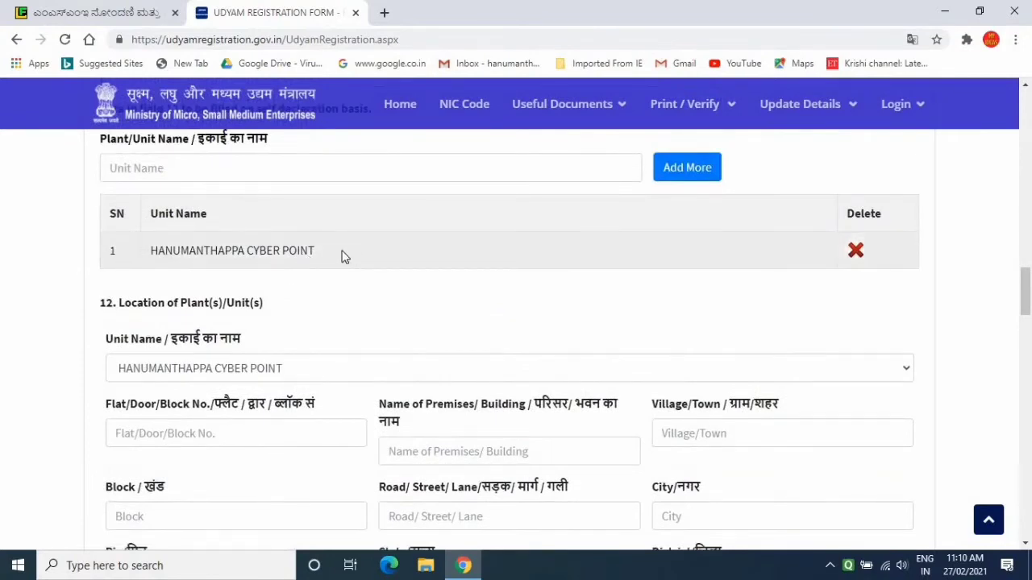
click(164, 169)
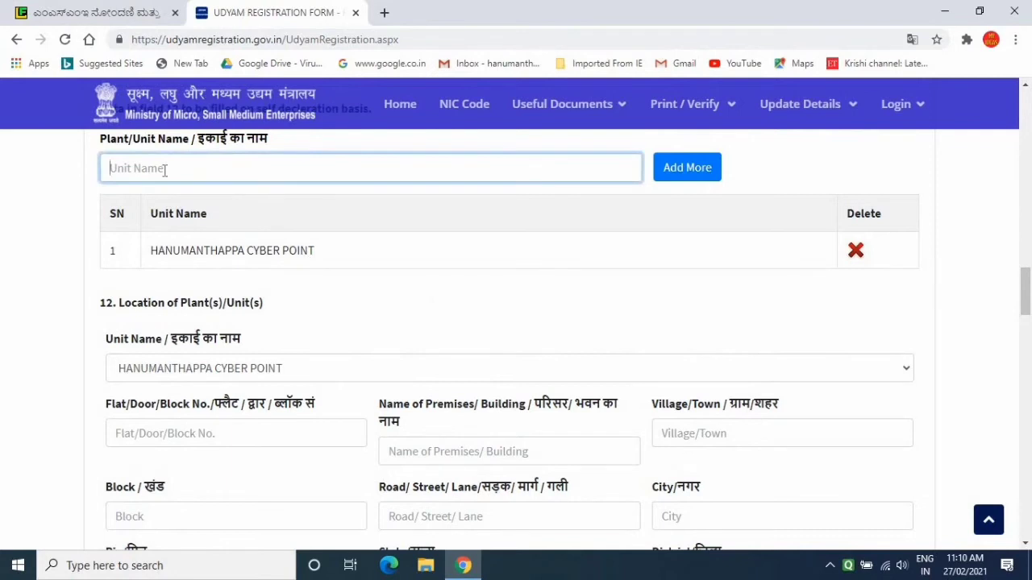
click(22, 216)
scroll(22, 217, down, 4)
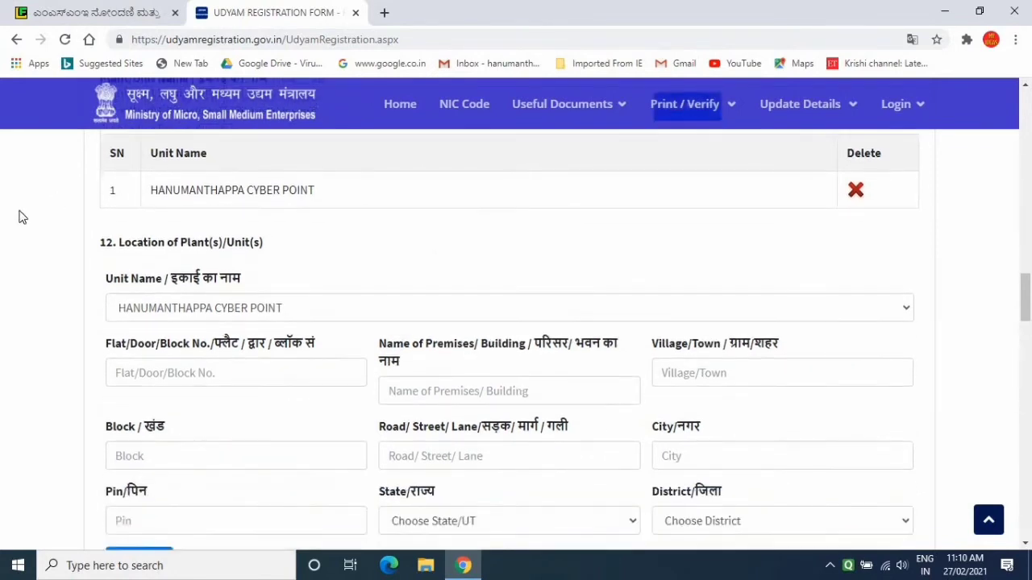
scroll(22, 217, down, 2)
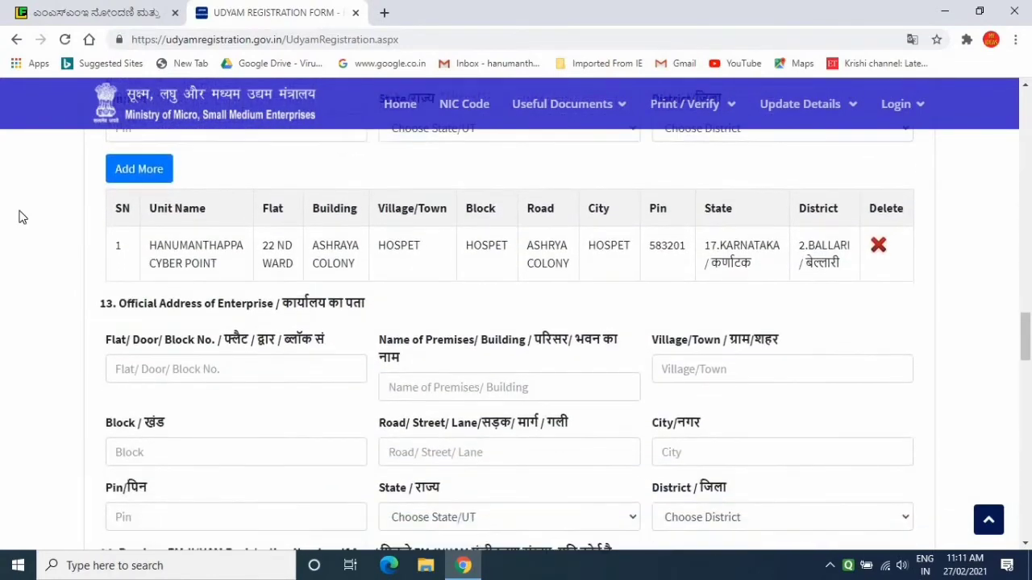
scroll(22, 217, down, 1)
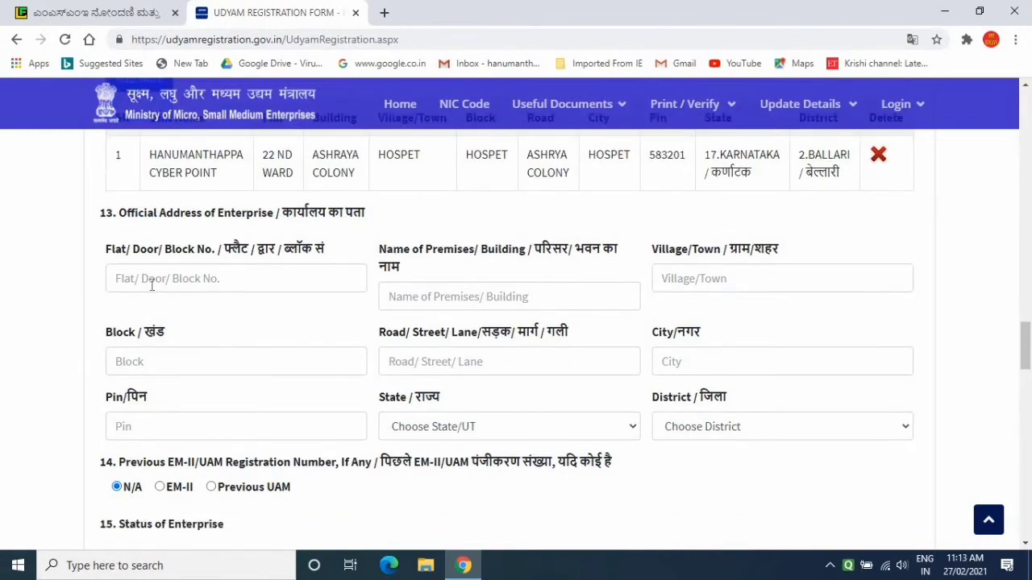
scroll(32, 333, down, 3)
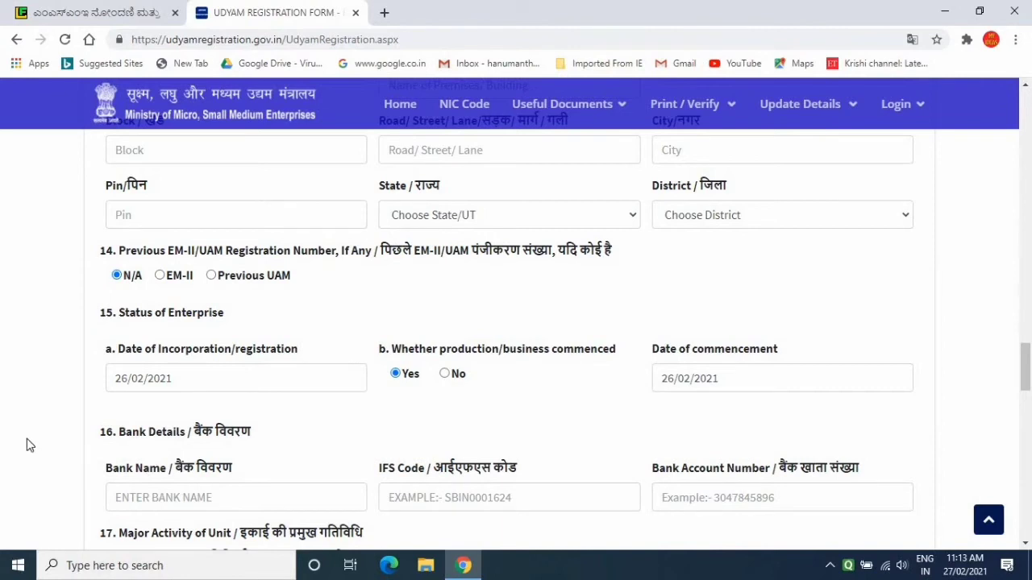
scroll(27, 445, down, 2)
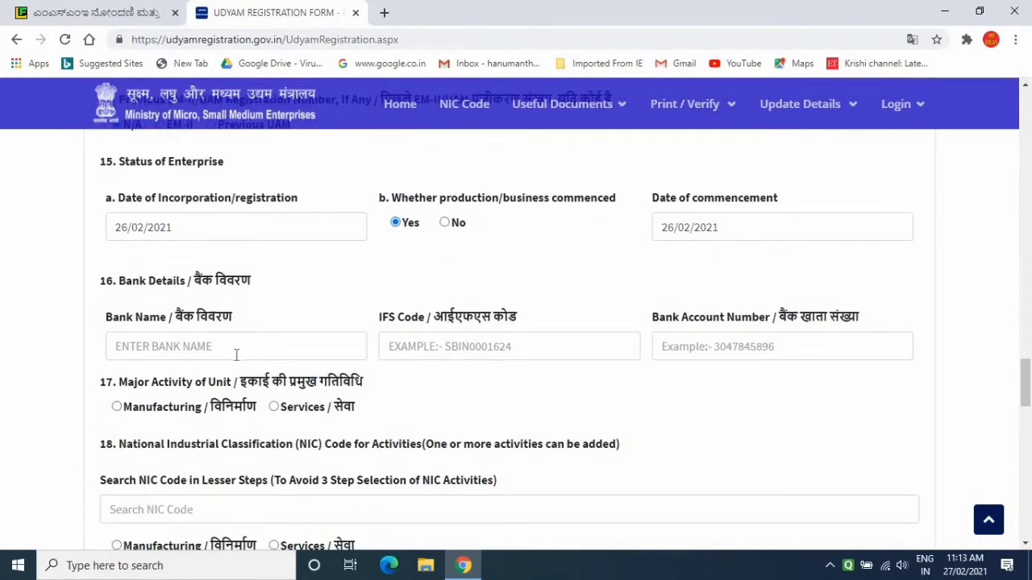
scroll(8, 360, down, 2)
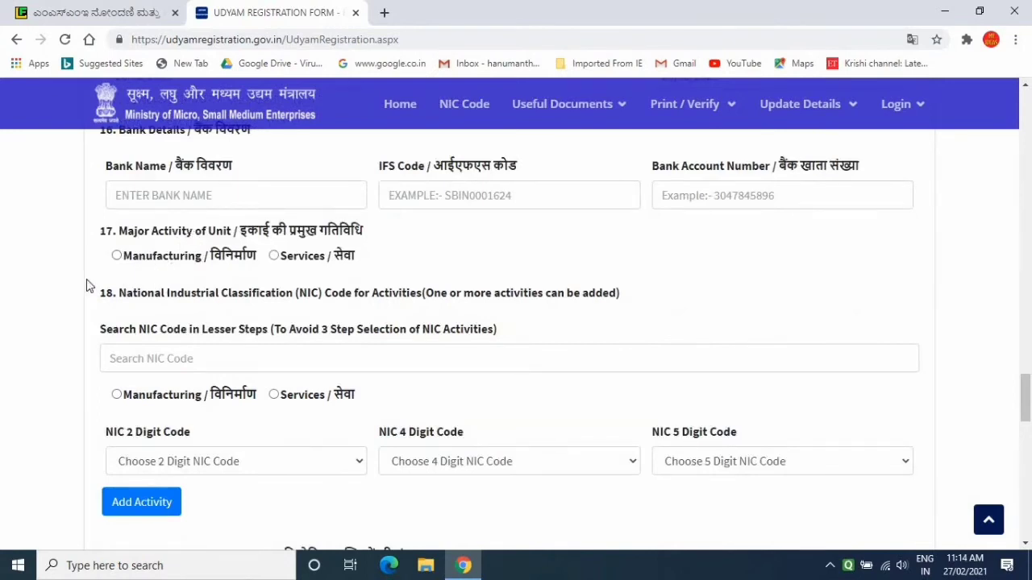
Step: Choose Services as the major activity, search NIC codes for "cloth" and add activity 14101 for textile garments and clothing accessories
click(274, 256)
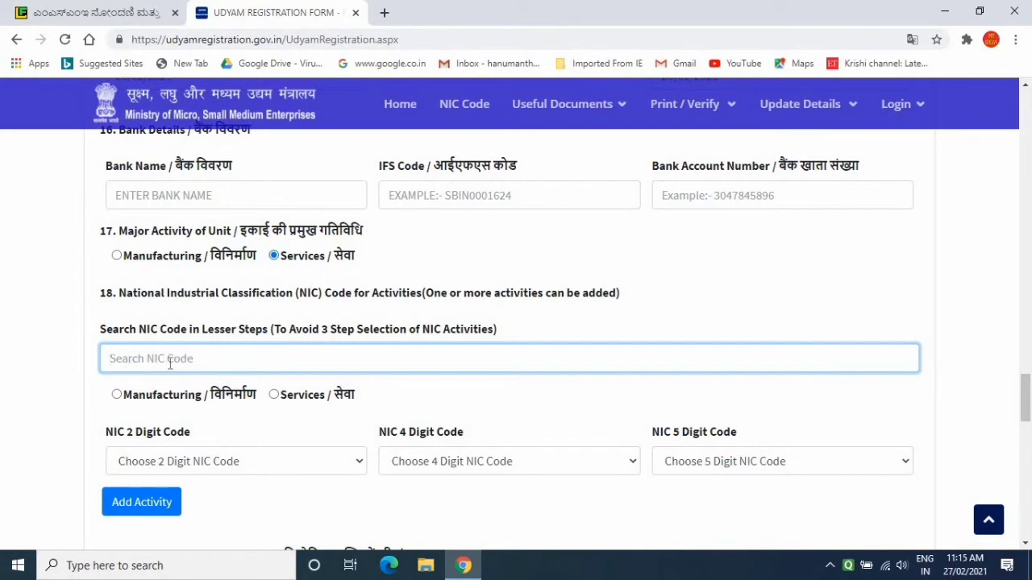
text(cloth)
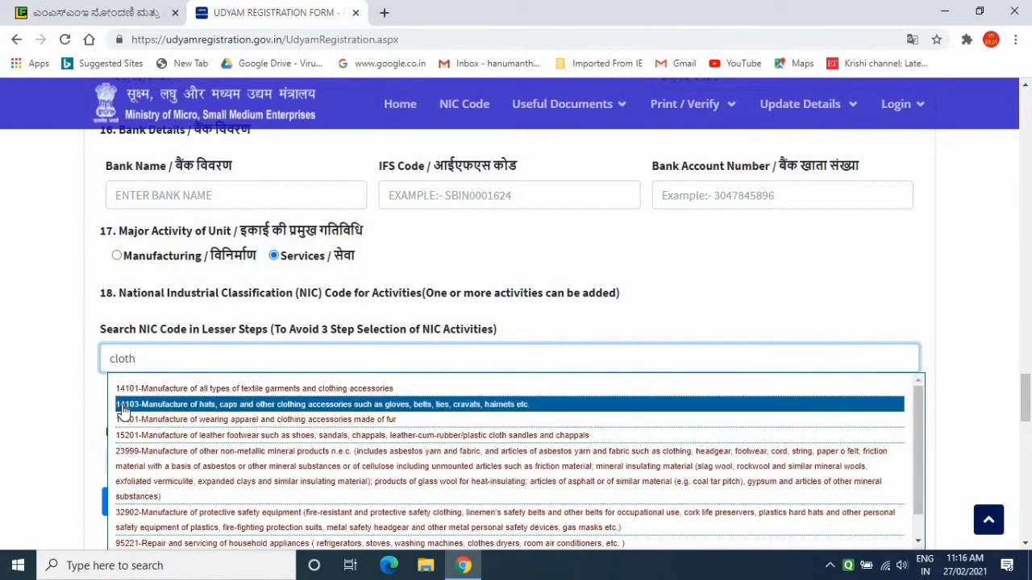
click(236, 390)
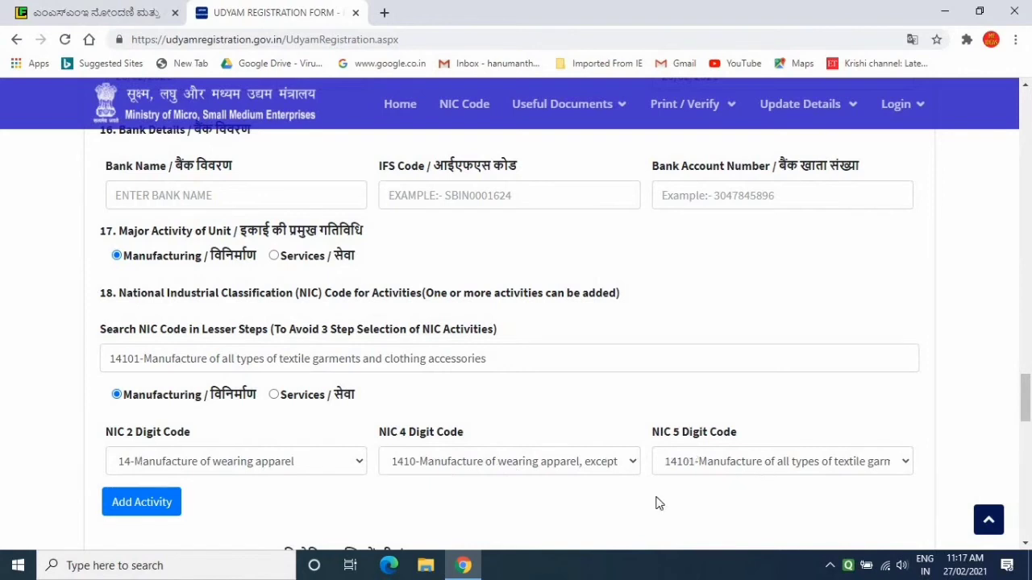
click(167, 505)
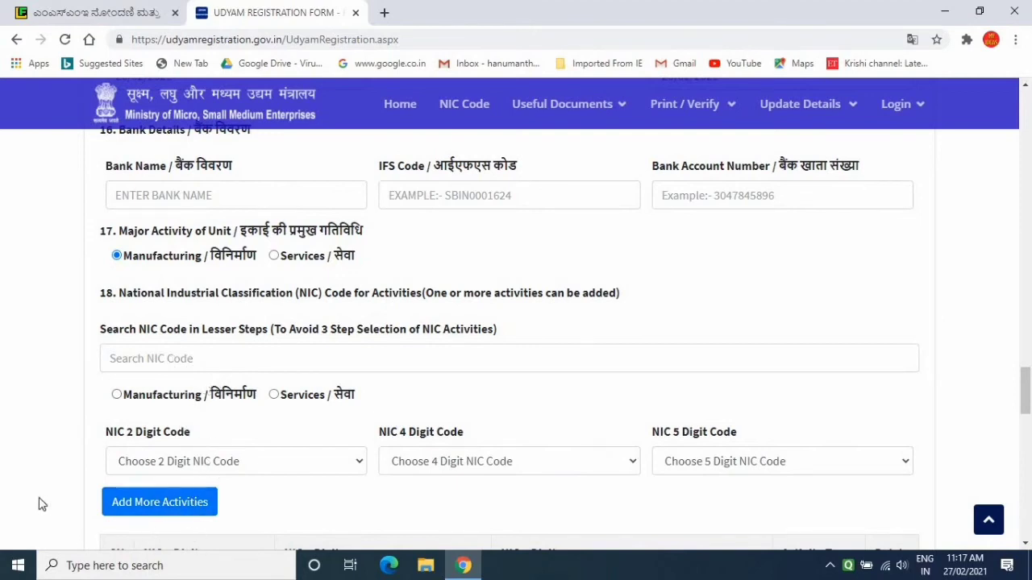
Step: Answer Yes to getting registered on the TReDS portals
scroll(184, 277, down, 5)
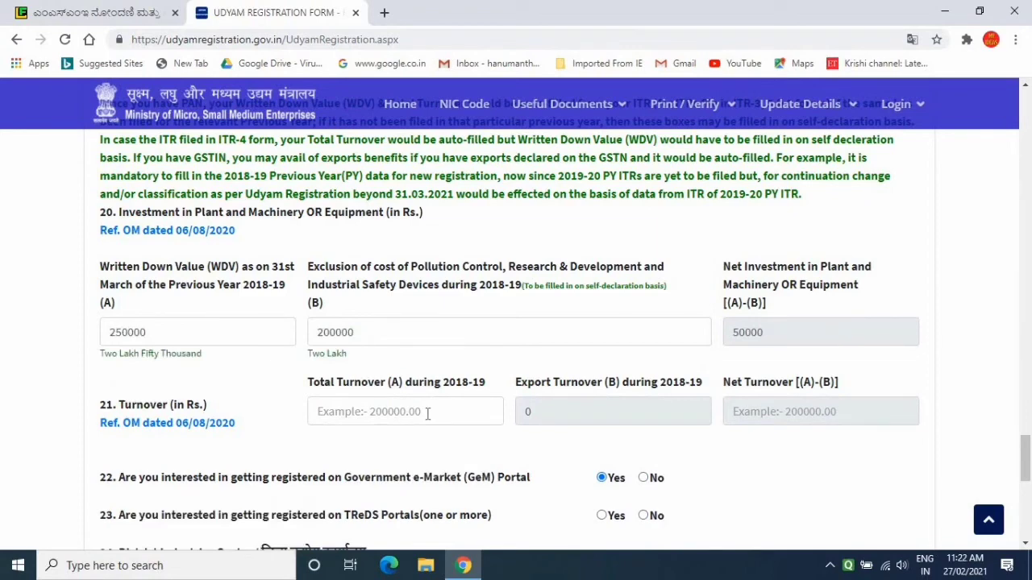
scroll(46, 466, down, 2)
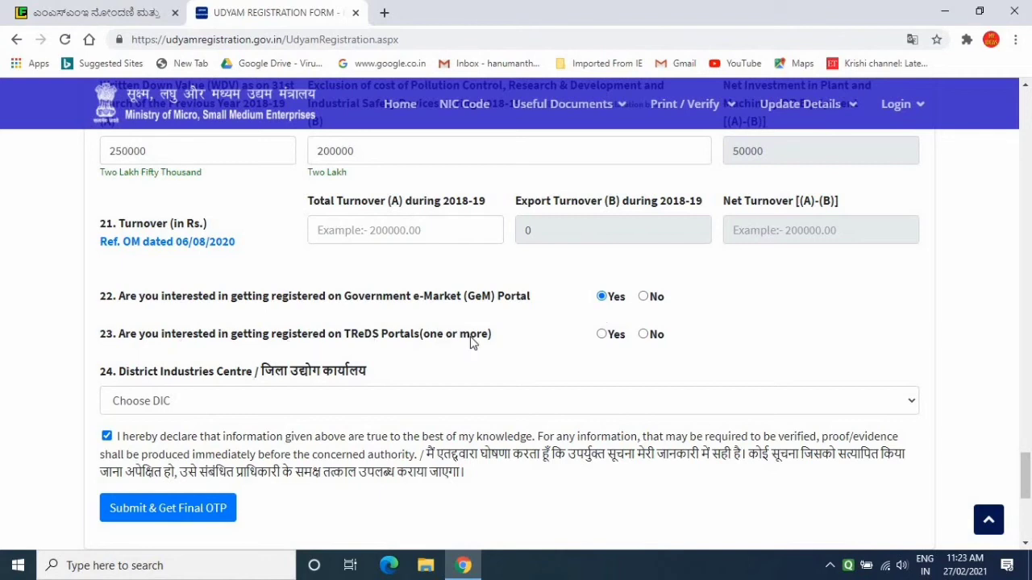
click(602, 336)
key(Tab)
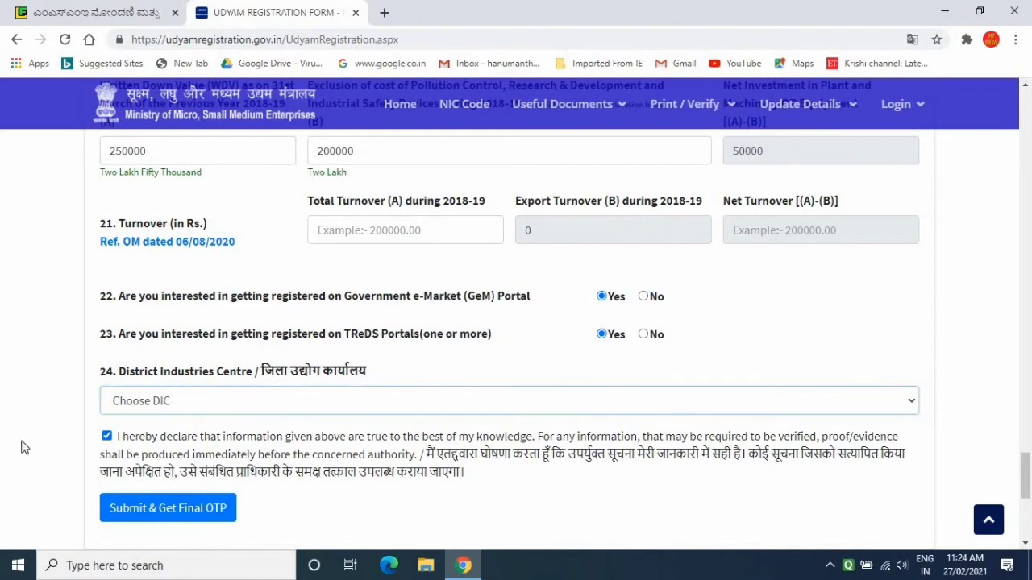
Step: Return to the Udyam portal's home page and open the page for printing the Udyam certificate
scroll(24, 447, up, 2)
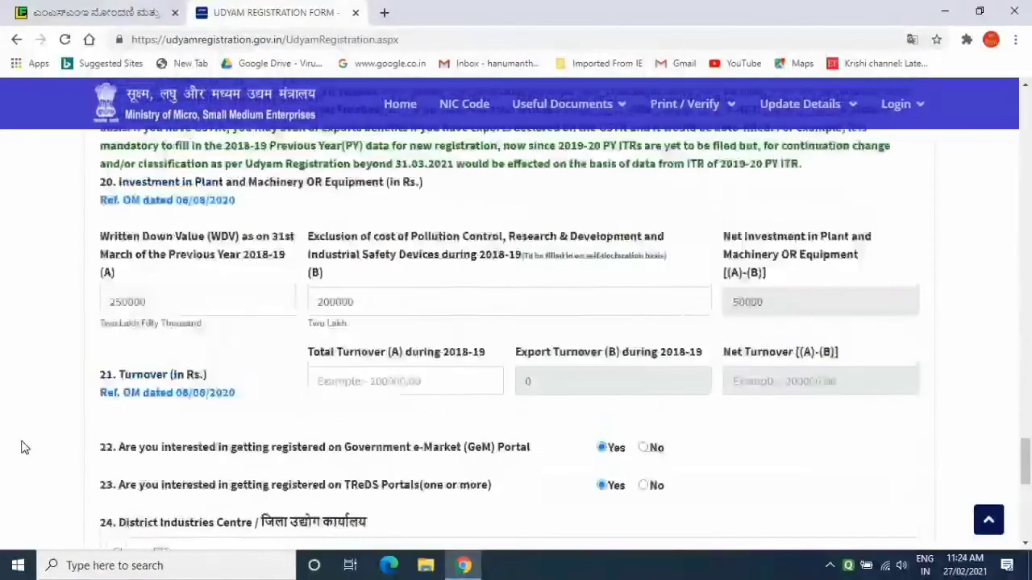
scroll(24, 448, up, 1)
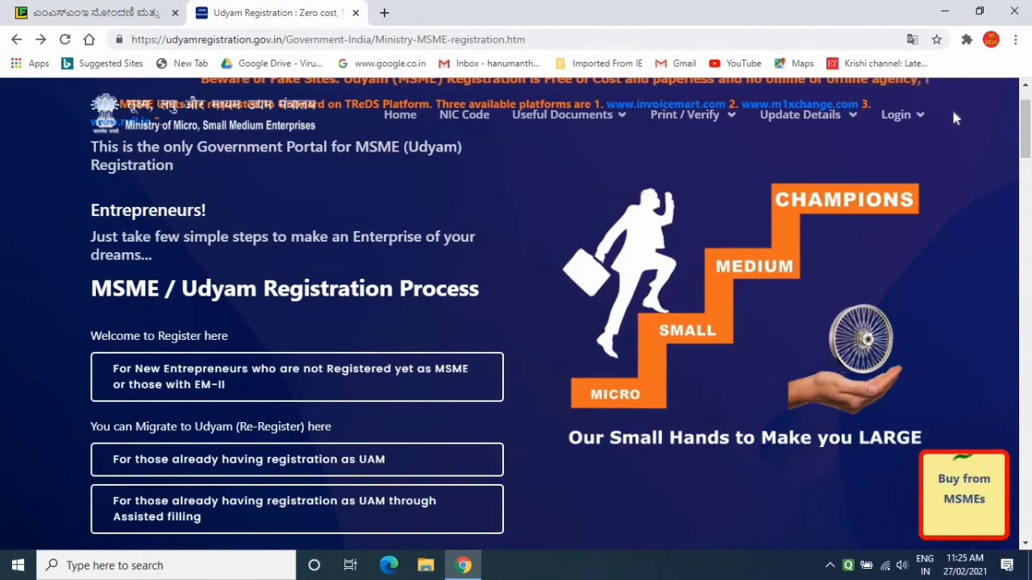
click(1026, 85)
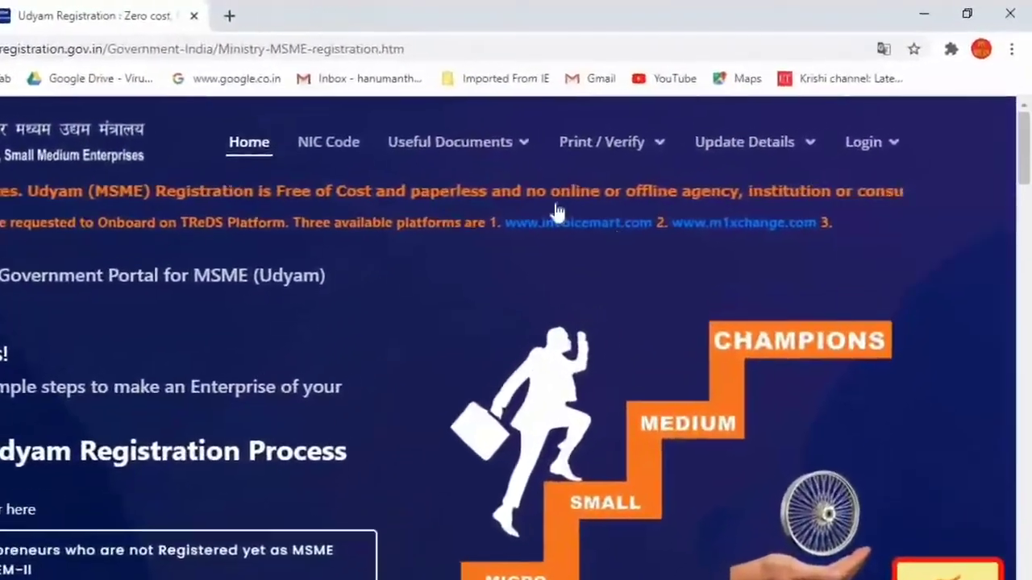
mouse_move(657, 132)
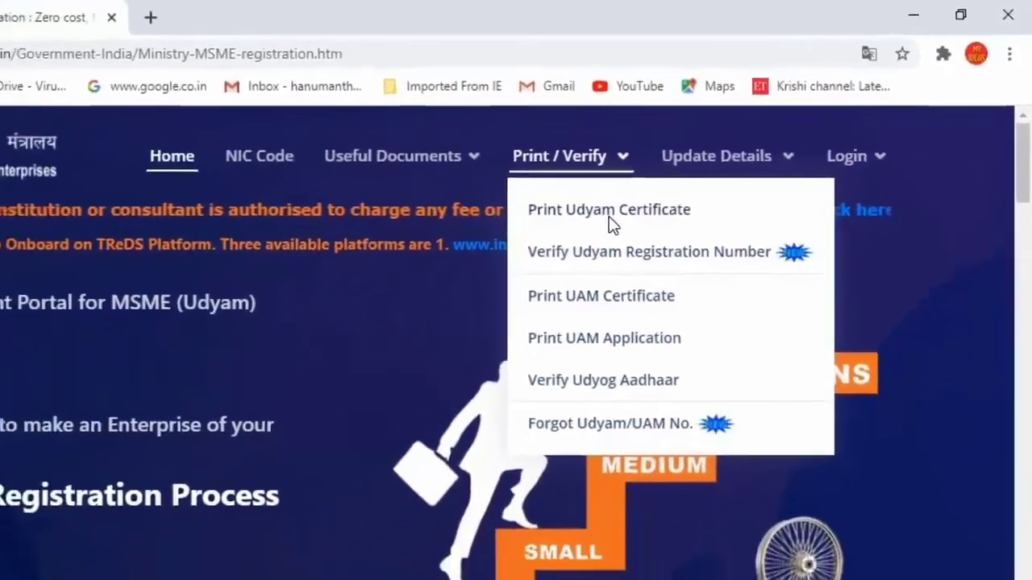
click(653, 198)
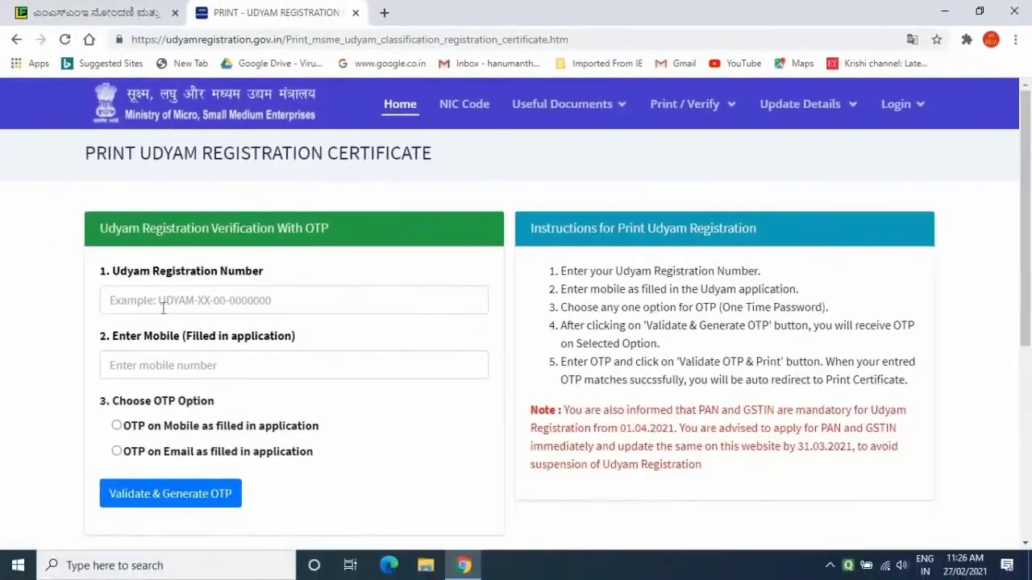